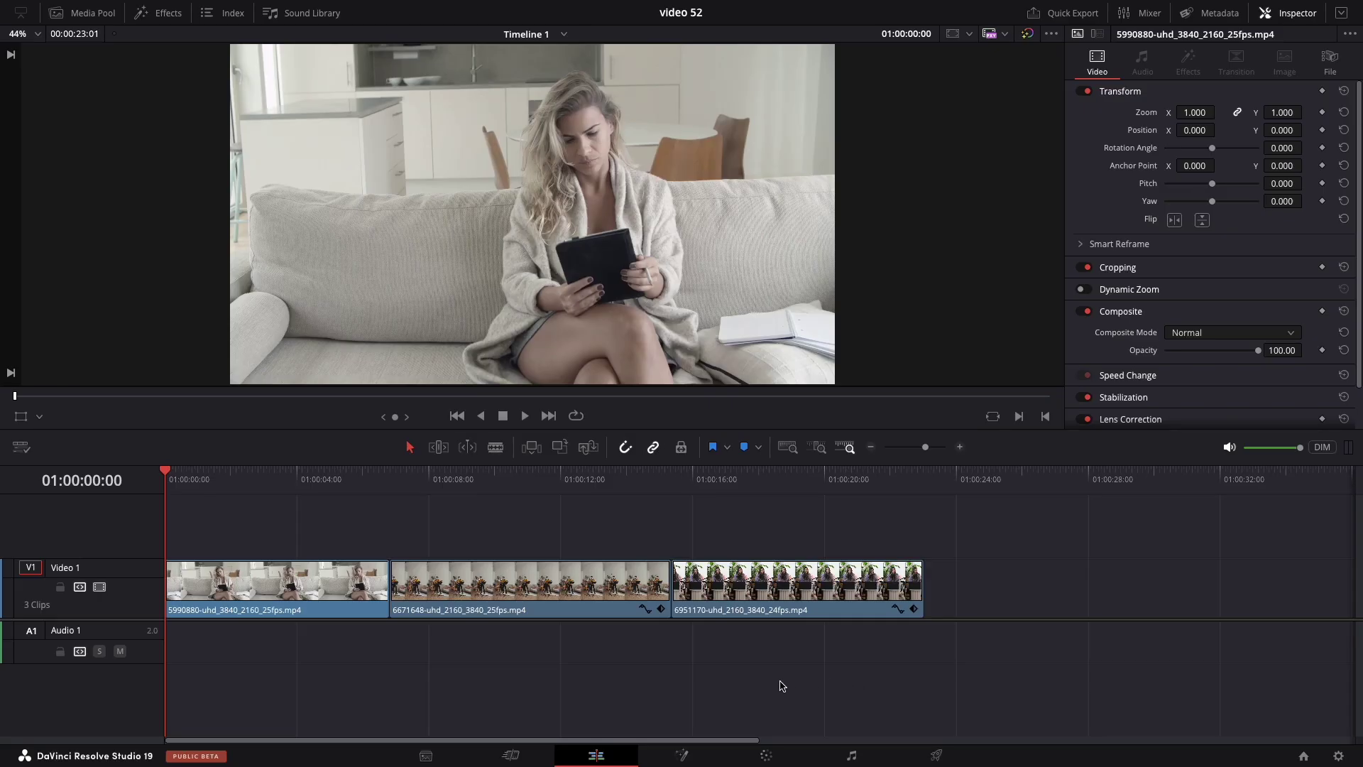
# Step: Select the first Video 1 clip and bring it onto the Color page
pyautogui.click(302, 608)
pyautogui.click(762, 752)
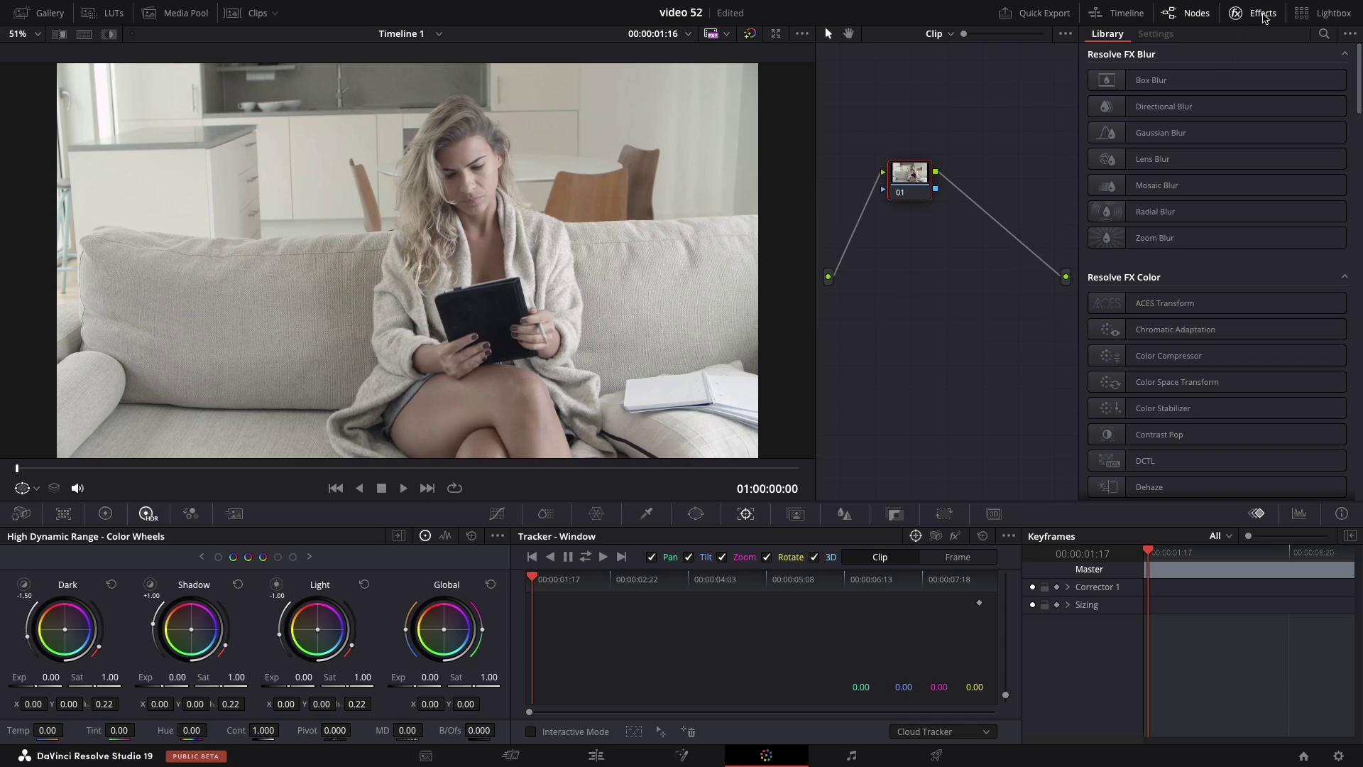
# Step: Find Defocus Background in the effects library and apply it to node 01
pyautogui.click(1324, 33)
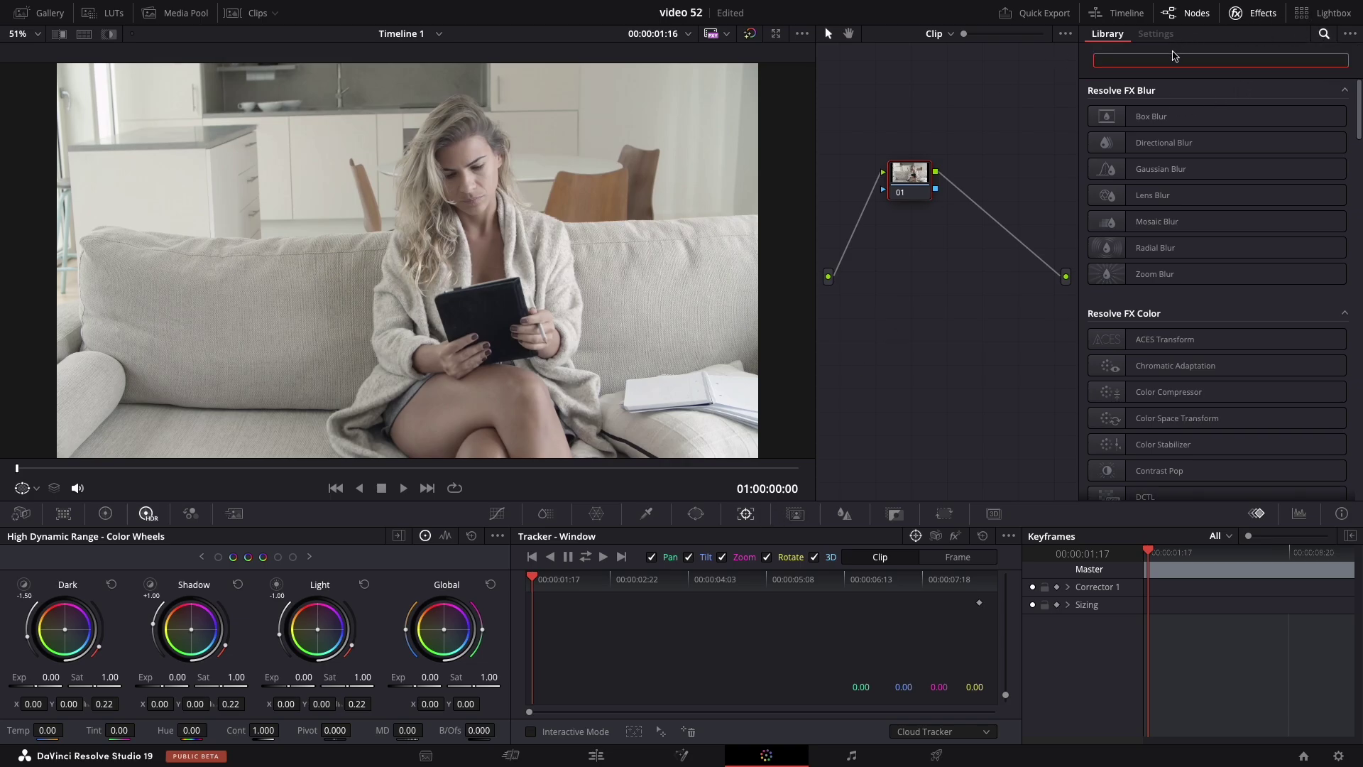
pyautogui.write('defoc')
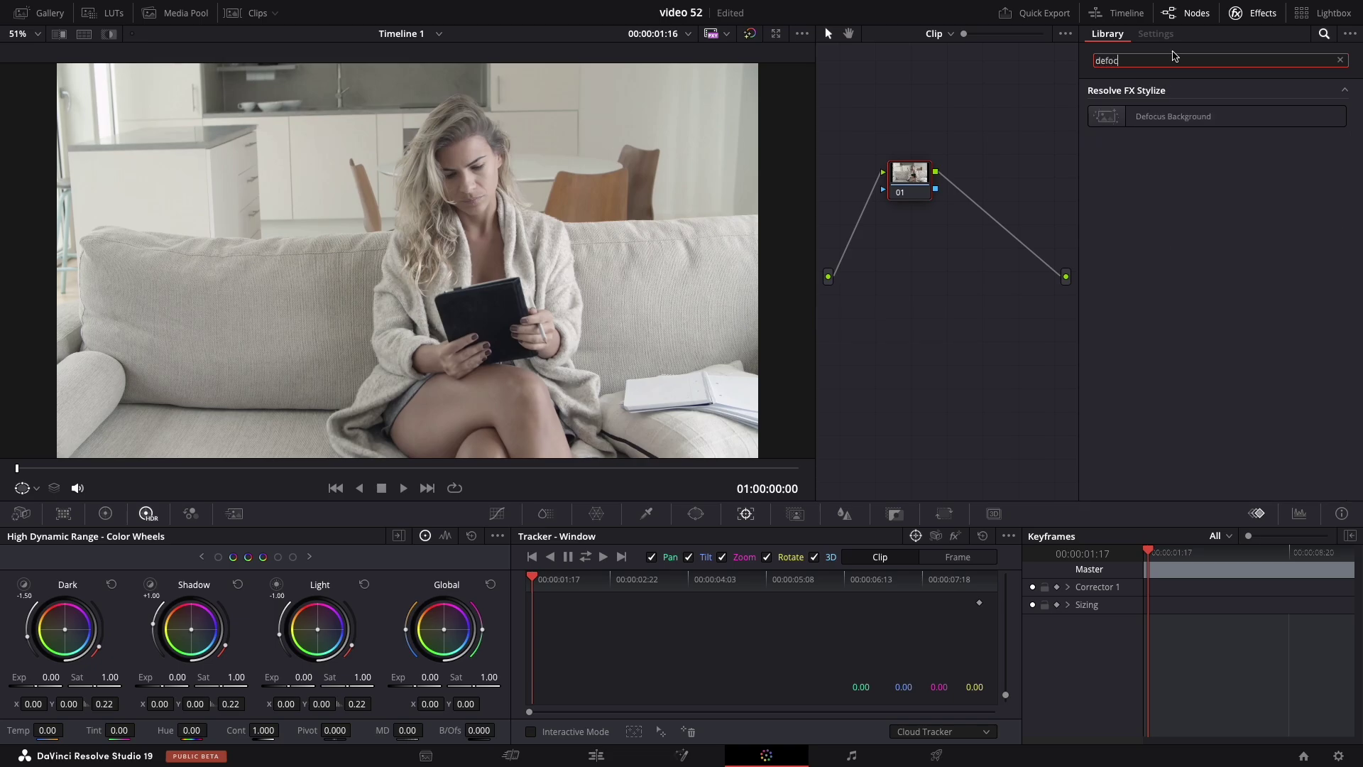
pyautogui.write('us')
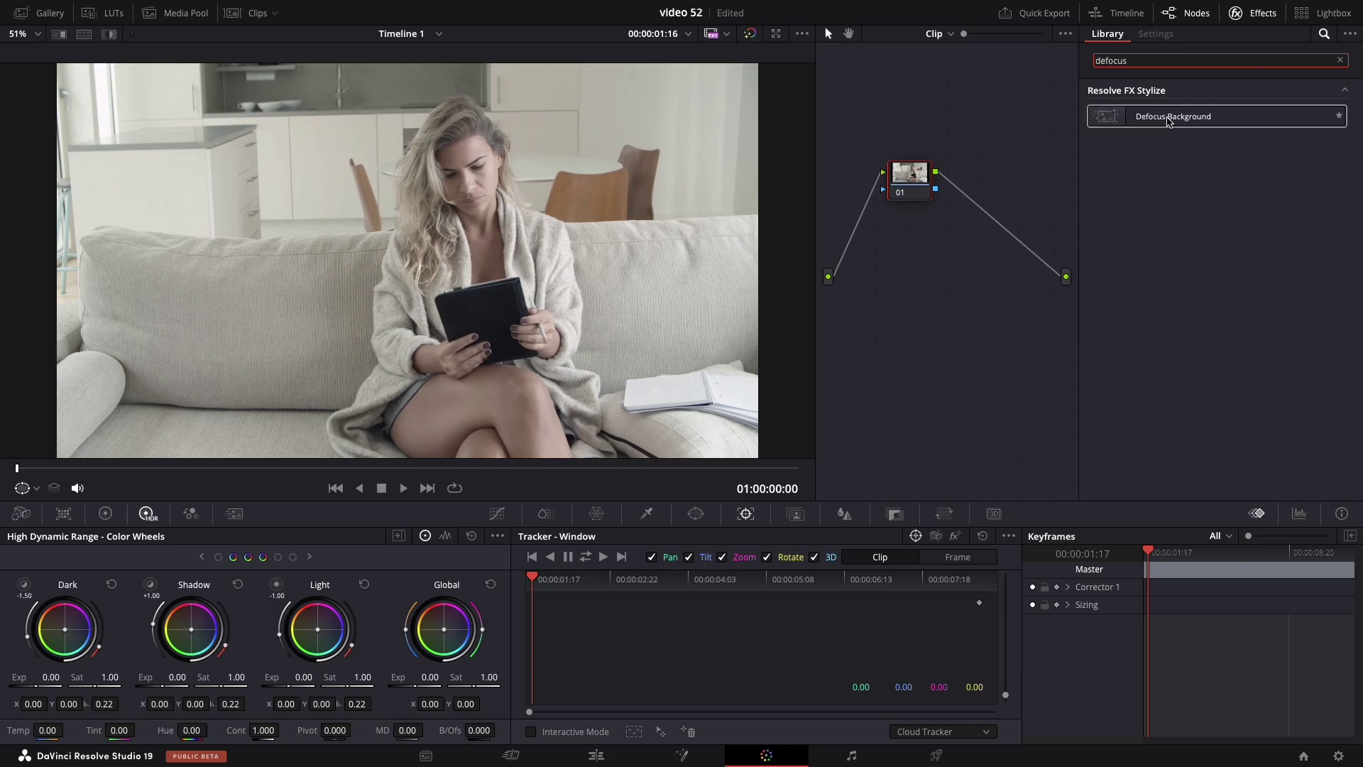
pyautogui.moveTo(1167, 121); pyautogui.dragTo(918, 184)
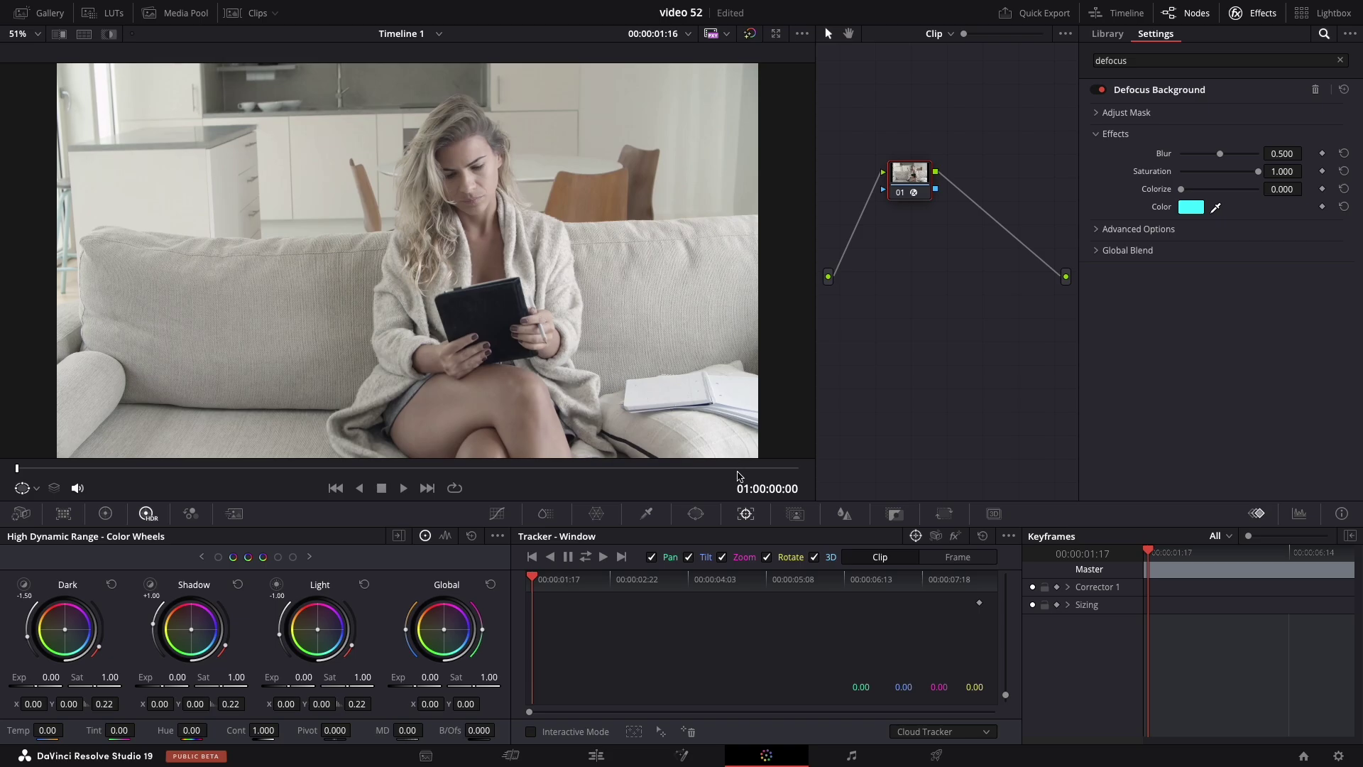
# Step: Create a Magic Mask Person Mask stroke running down the woman on the sofa
pyautogui.click(795, 514)
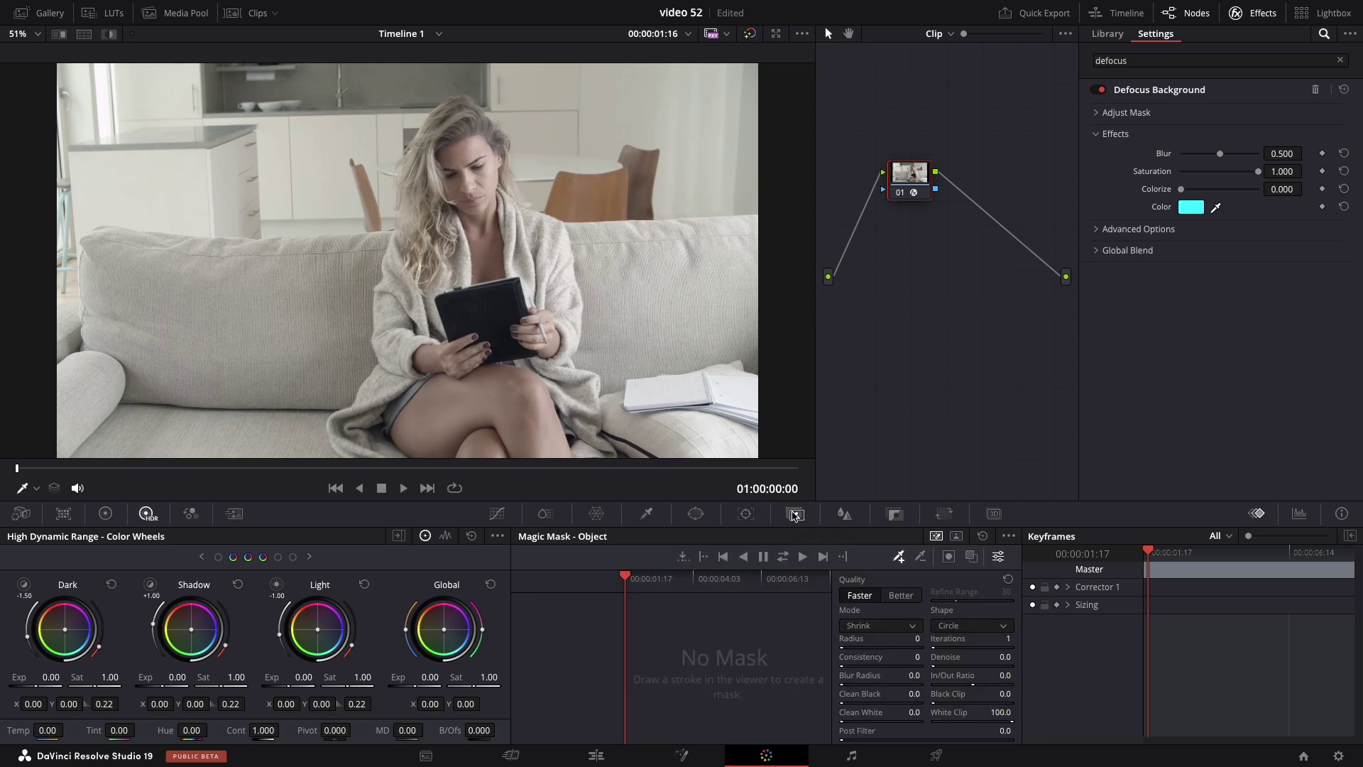
pyautogui.click(956, 537)
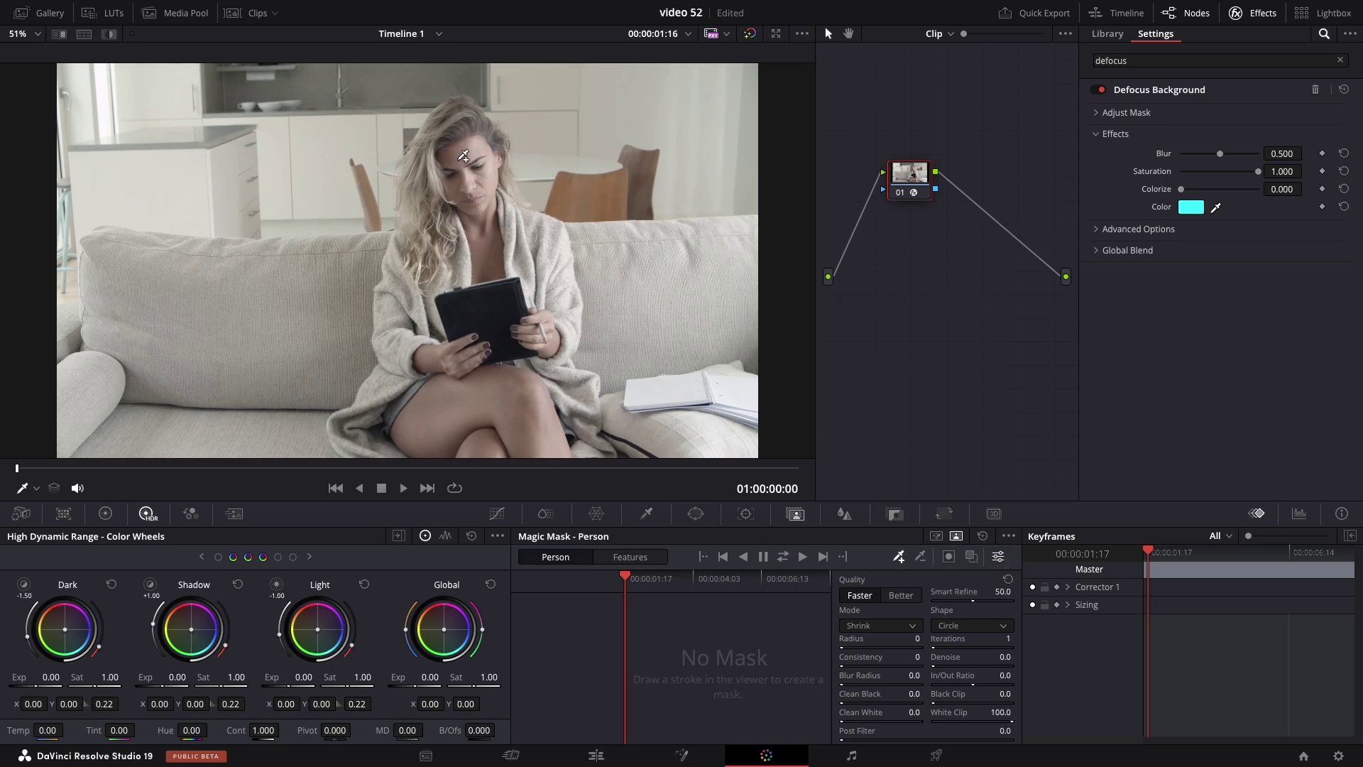
pyautogui.moveTo(458, 133); pyautogui.dragTo(519, 418)
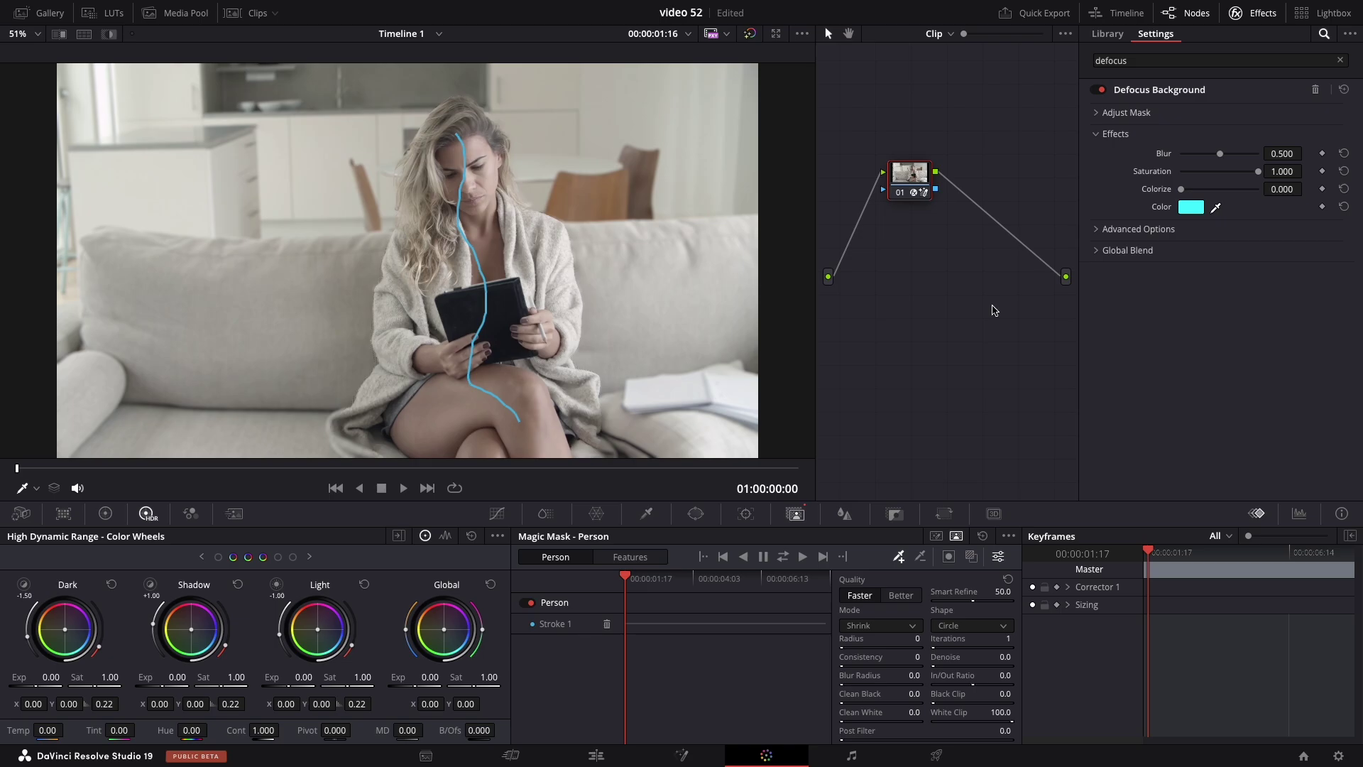
# Step: Turn on the red mask overlay and set Magic Mask quality to Better
pyautogui.click(970, 556)
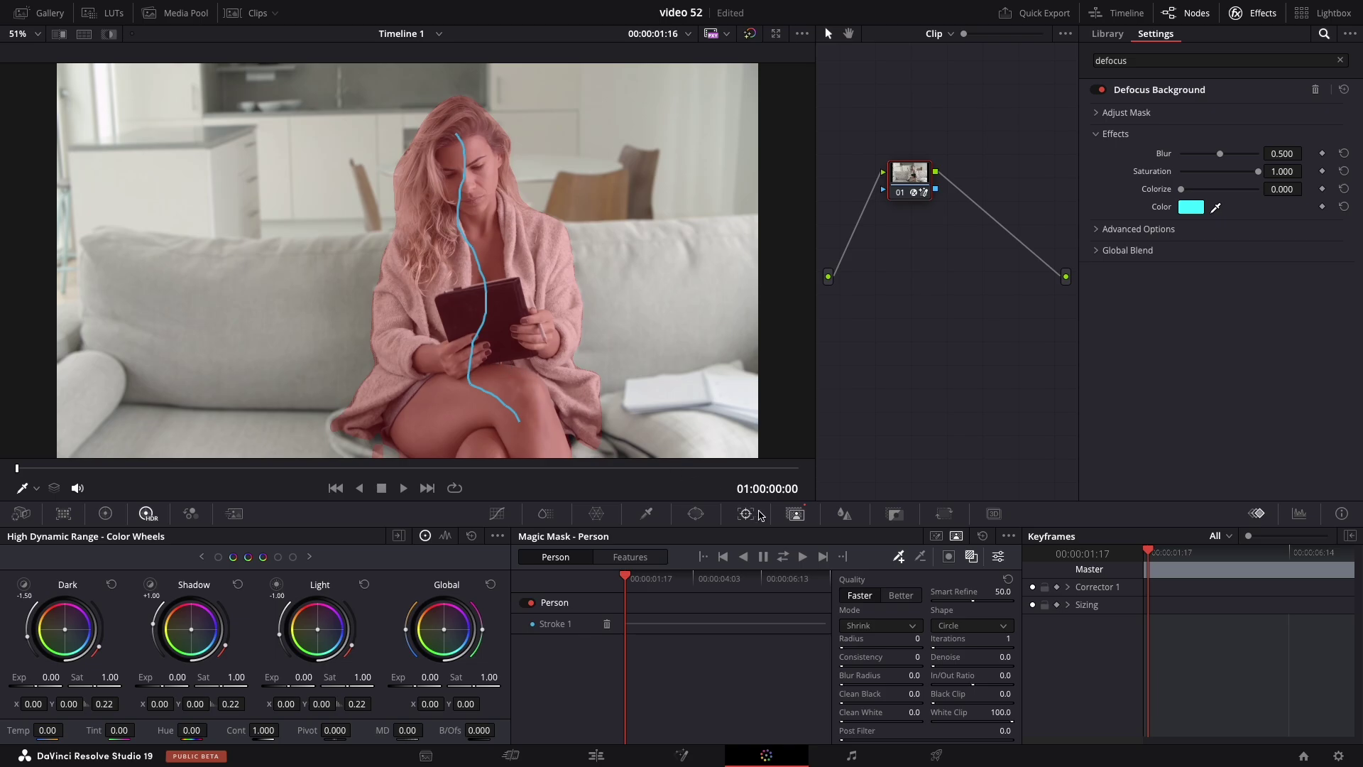
pyautogui.click(901, 594)
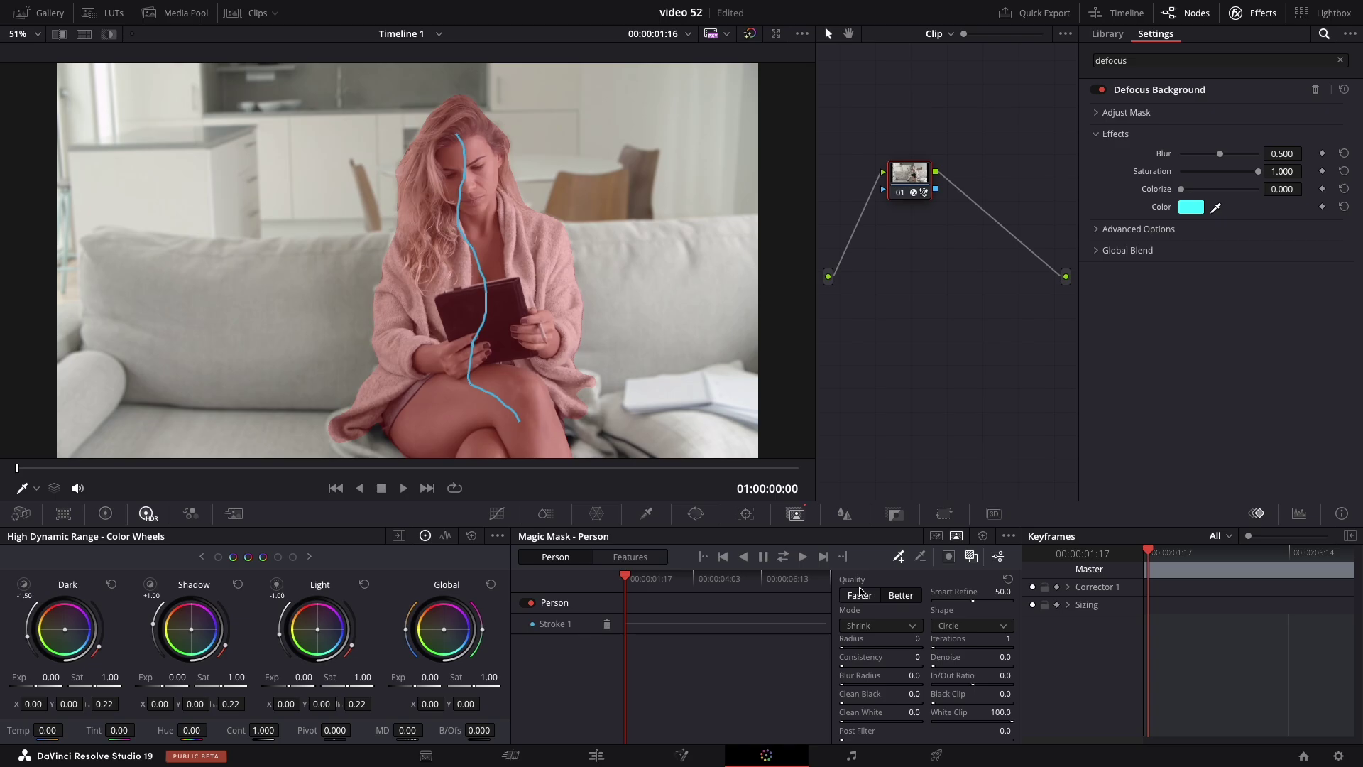
pyautogui.scroll(3, 466, 85)
pyautogui.scroll(2, 540, 178)
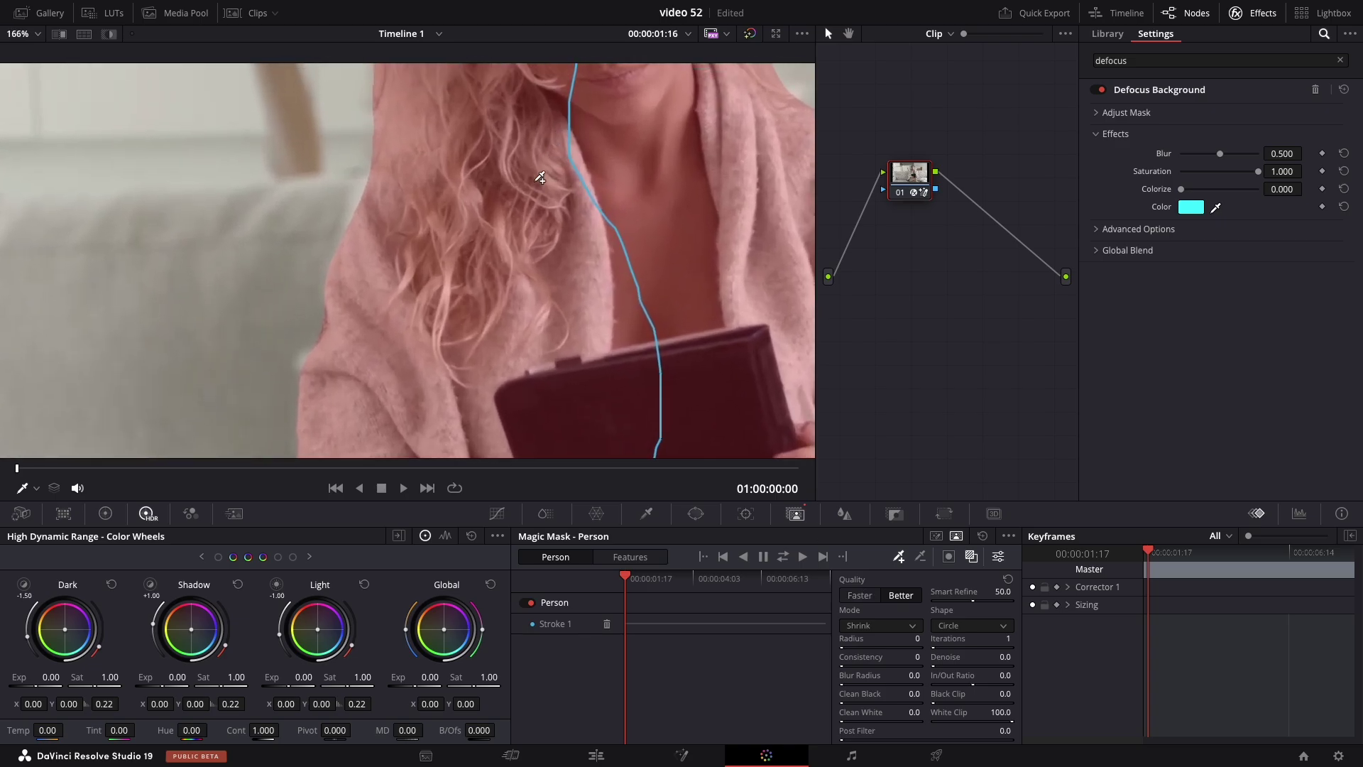
pyautogui.scroll(-2, 540, 178)
pyautogui.scroll(2, 406, 230)
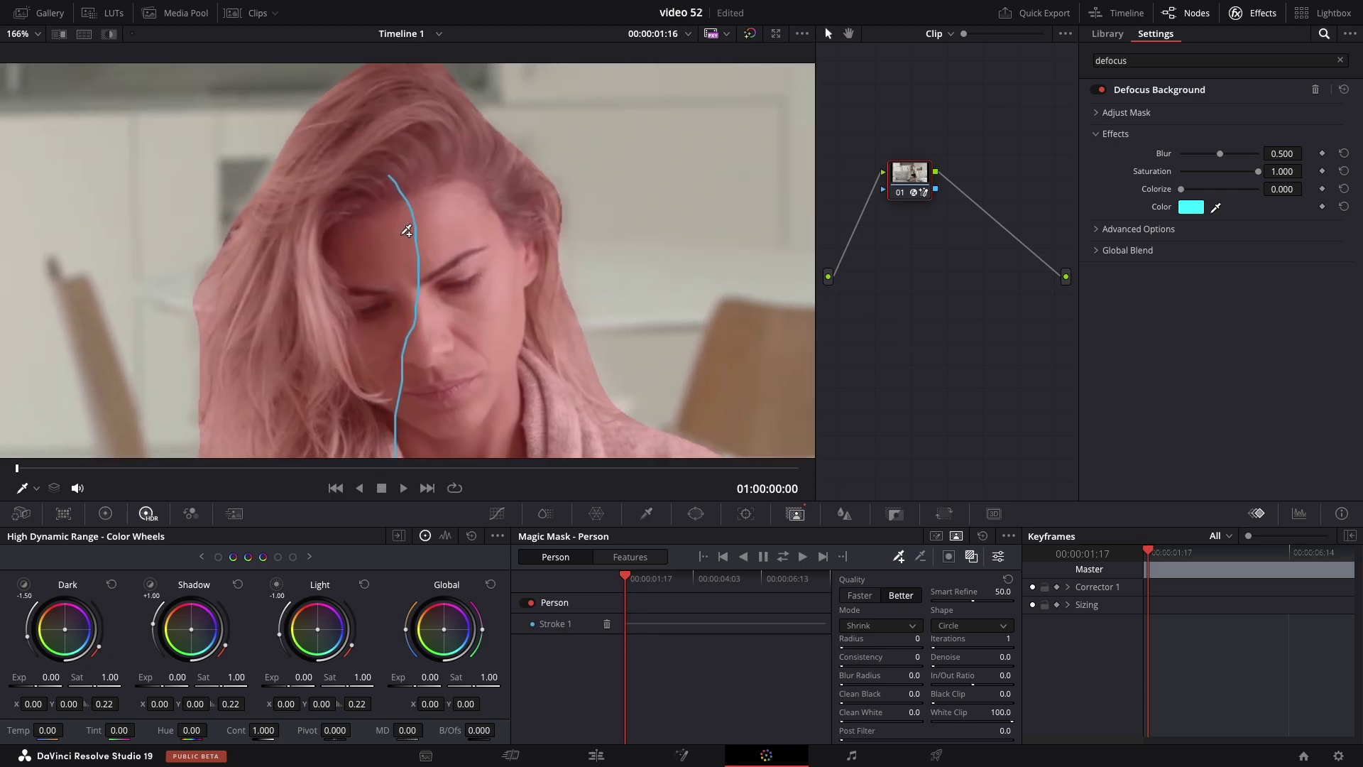
pyautogui.scroll(-2, 395, 280)
pyautogui.scroll(-2, 408, 313)
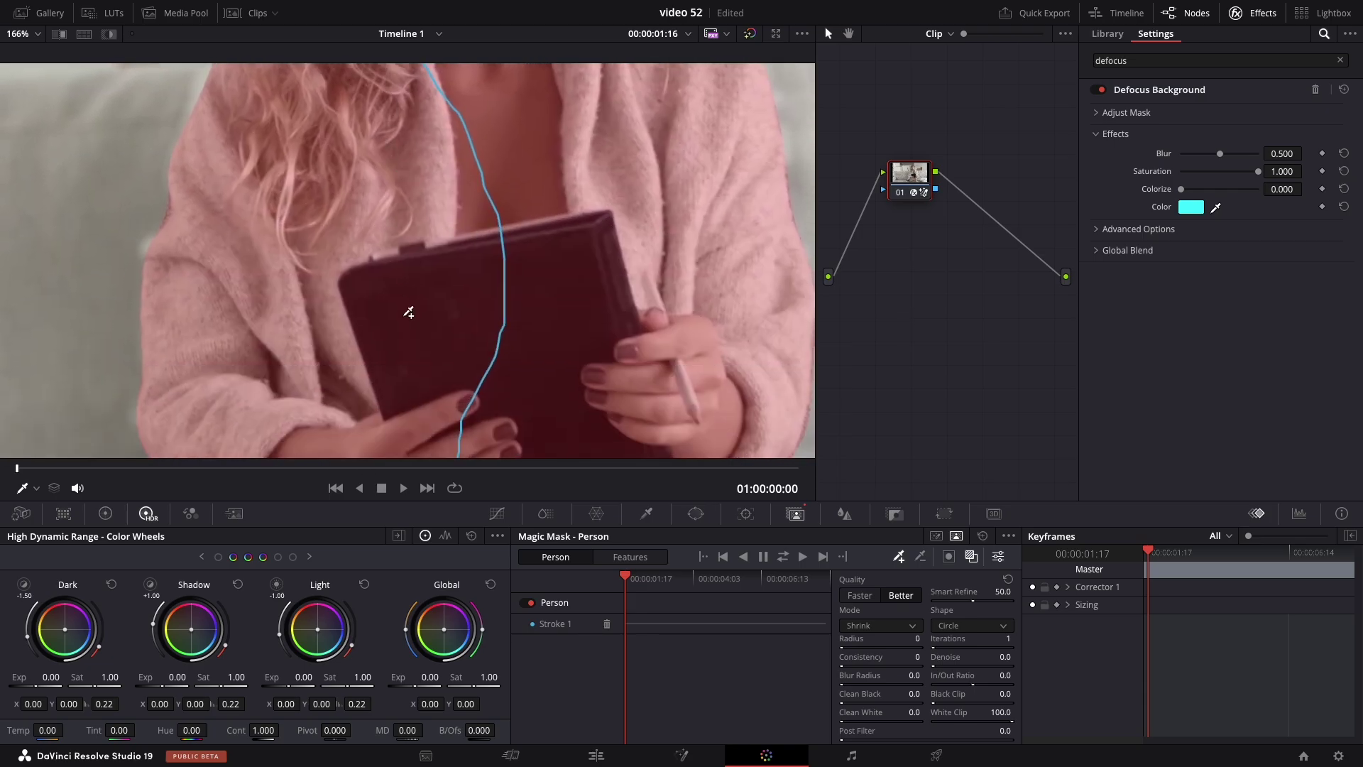
pyautogui.scroll(-2, 408, 312)
pyautogui.scroll(-2, 390, 159)
pyautogui.scroll(-1, 362, 213)
pyautogui.scroll(-2, 341, 259)
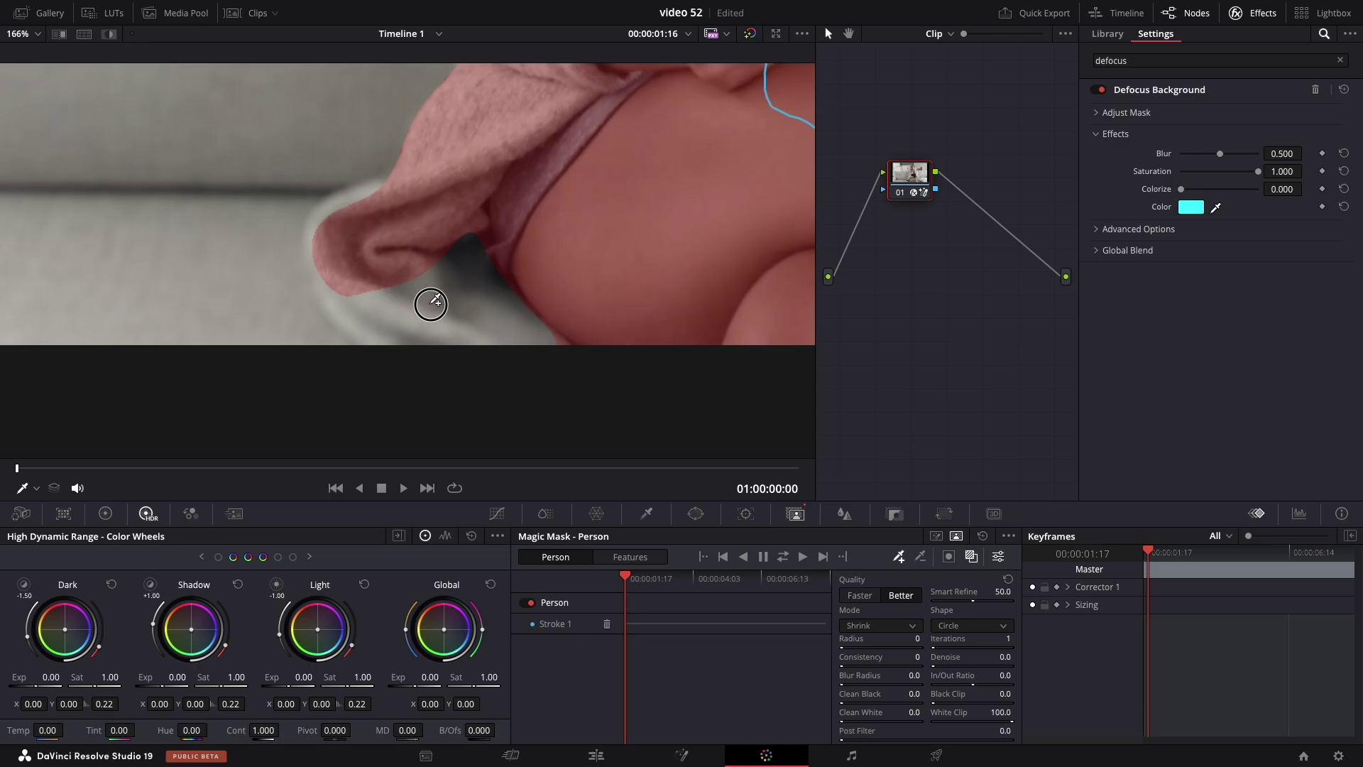
# Step: Add a robe stroke and subtract along the hair's left edge, then fit the viewer
pyautogui.moveTo(388, 288); pyautogui.dragTo(478, 312)
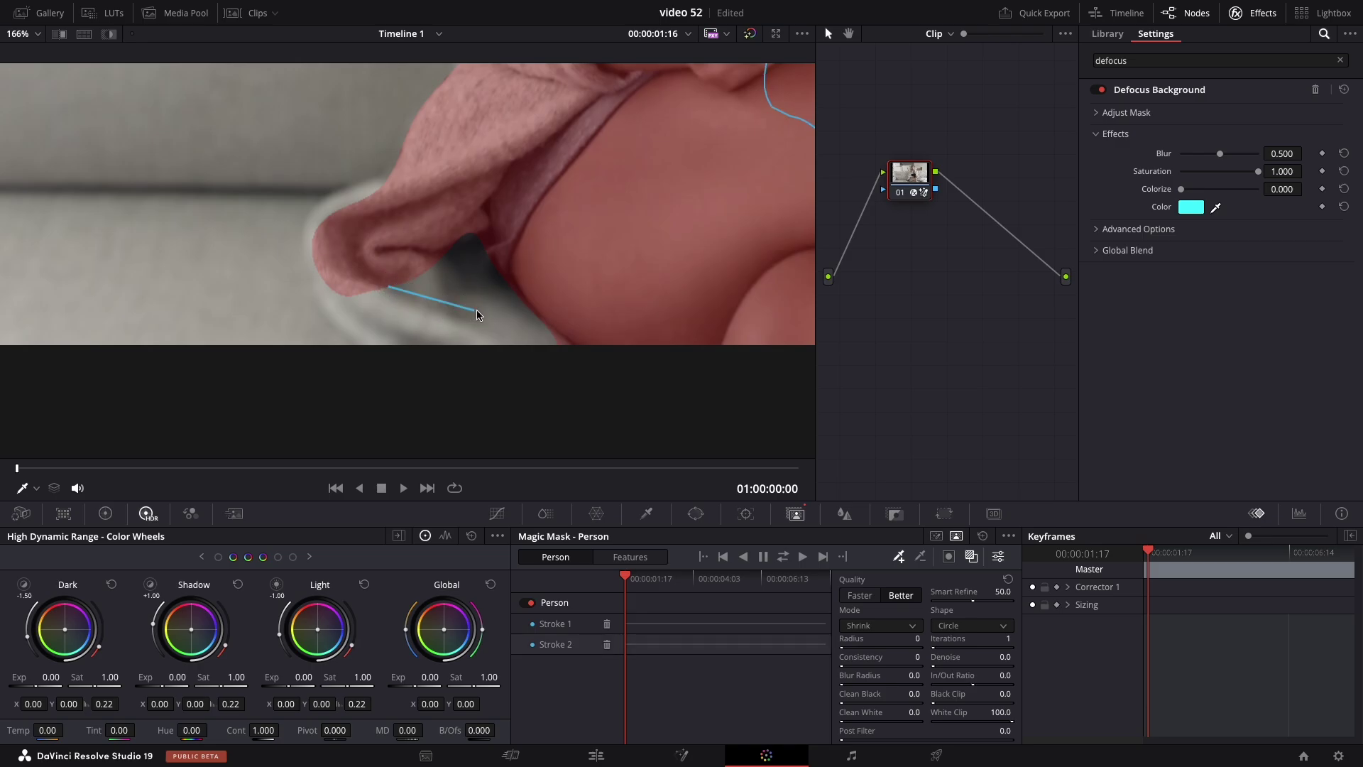
pyautogui.scroll(-5, 638, 233)
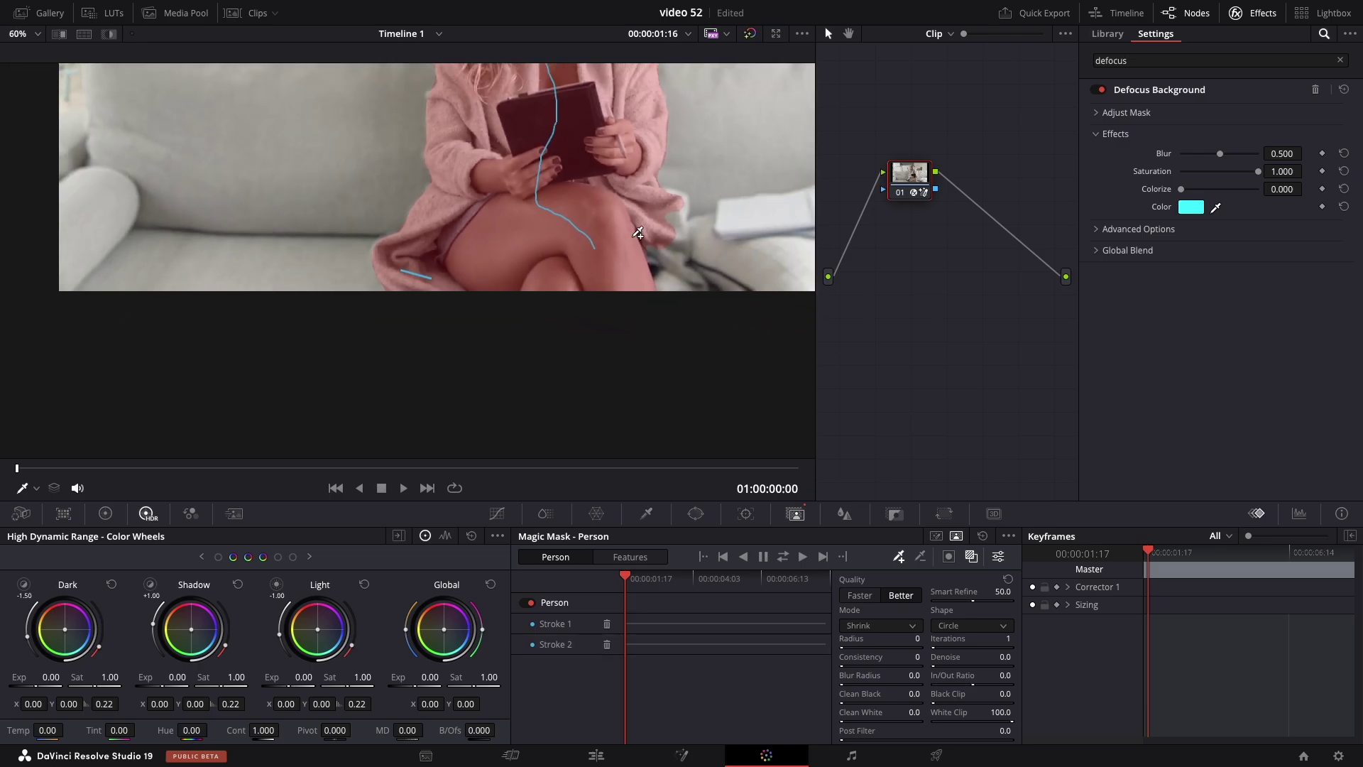
pyautogui.hscroll(3, 638, 234)
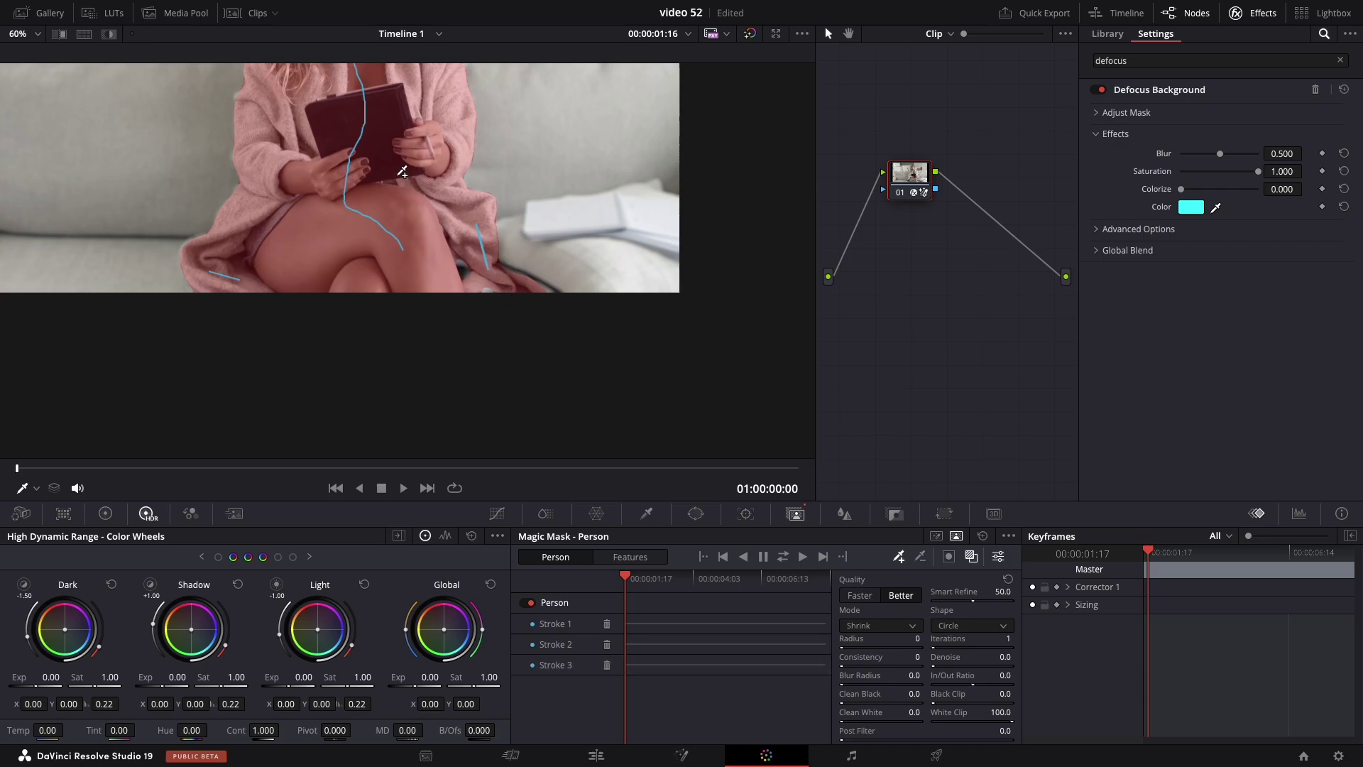
pyautogui.scroll(1, 402, 171)
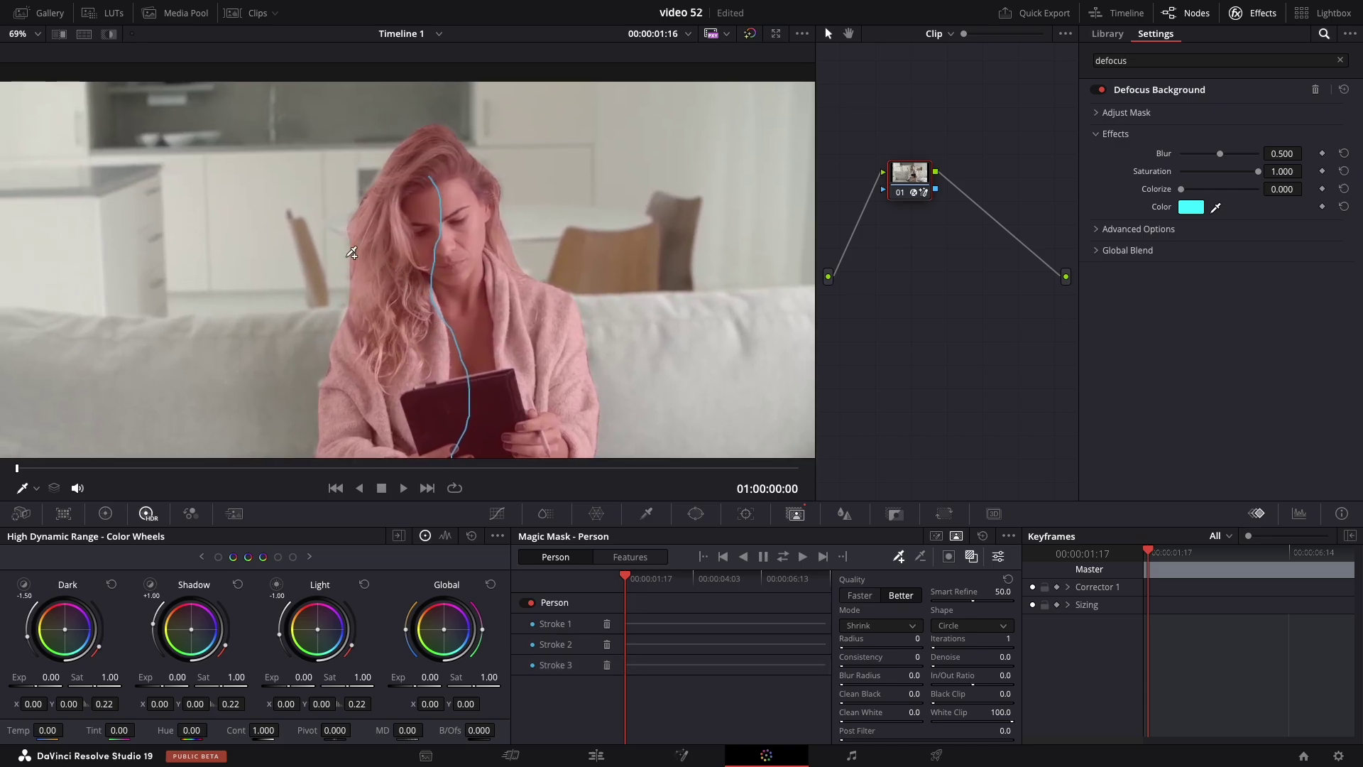
pyautogui.scroll(3, 352, 253)
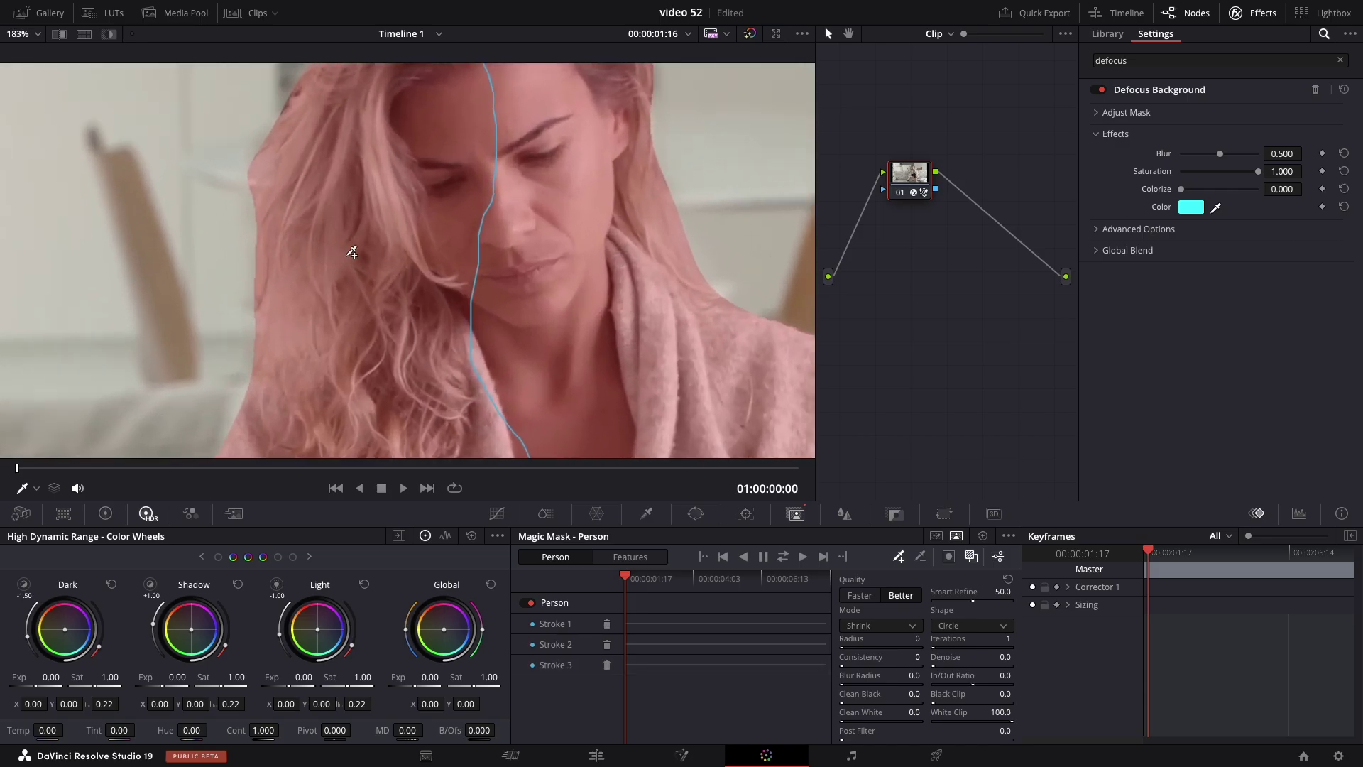
pyautogui.click(920, 556)
pyautogui.moveTo(256, 291); pyautogui.dragTo(254, 238)
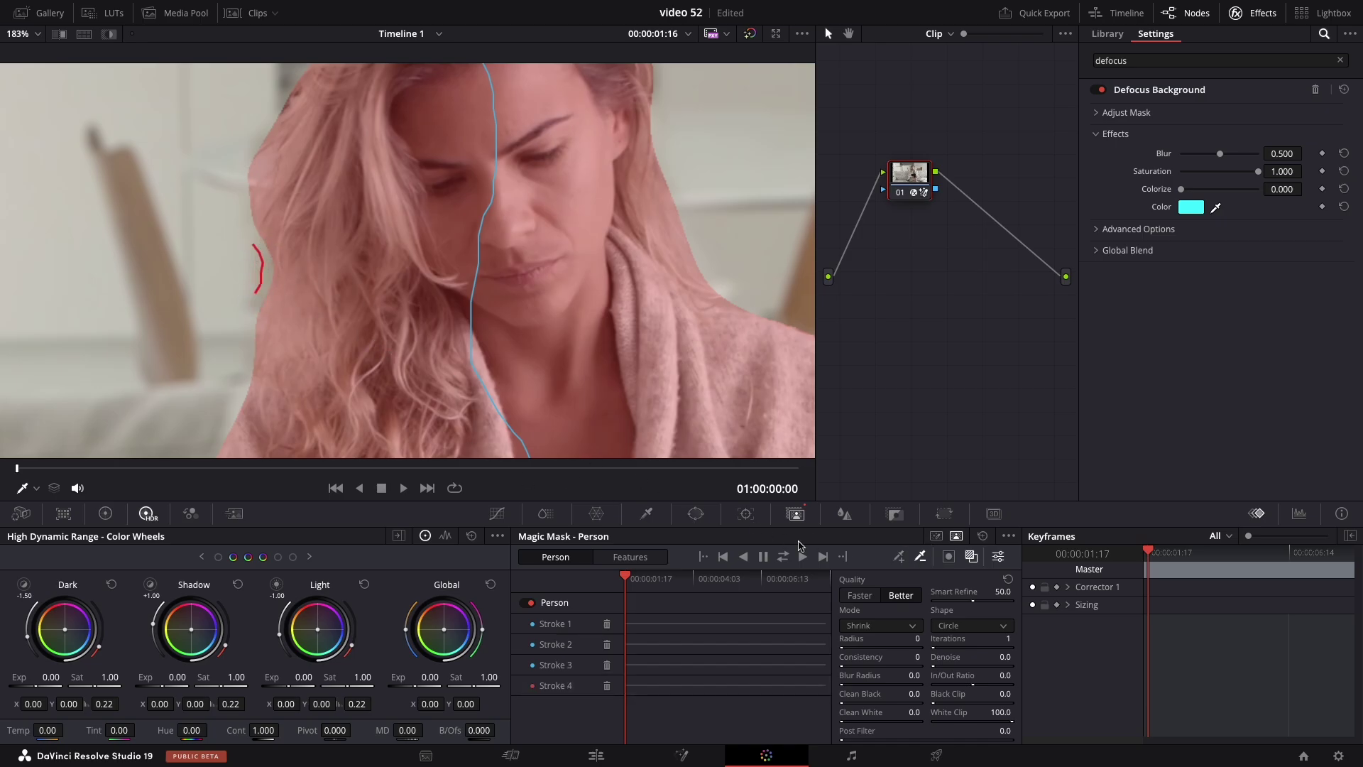
pyautogui.click(900, 557)
pyautogui.hotkey('shift', 'z')
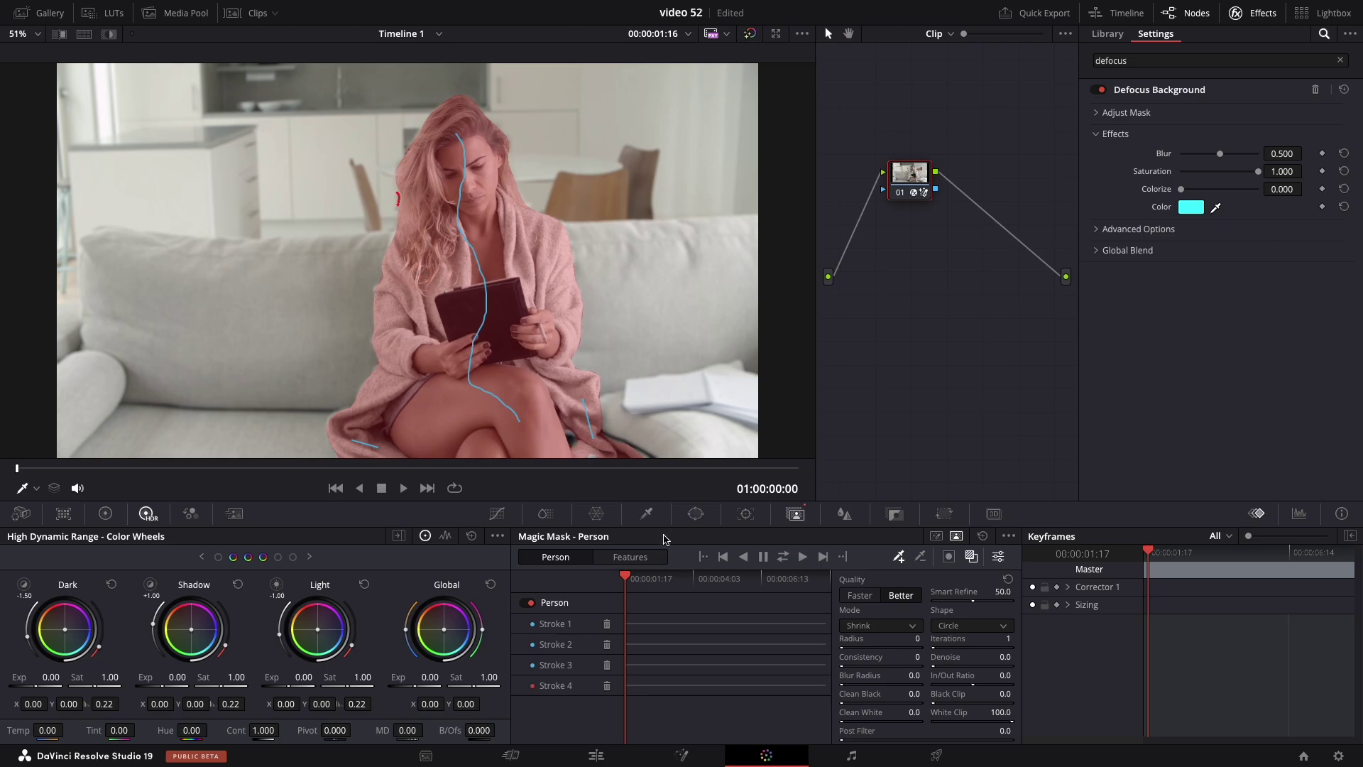
# Step: Nudge the playhead, save the project, and track the person mask through the clip
pyautogui.moveTo(628, 577)
pyautogui.mouseDown()
pyautogui.moveTo(717, 579)
pyautogui.moveTo(625, 579)
pyautogui.mouseUp()
pyautogui.hotkey('ctrl', 's')
pyautogui.click(783, 558)
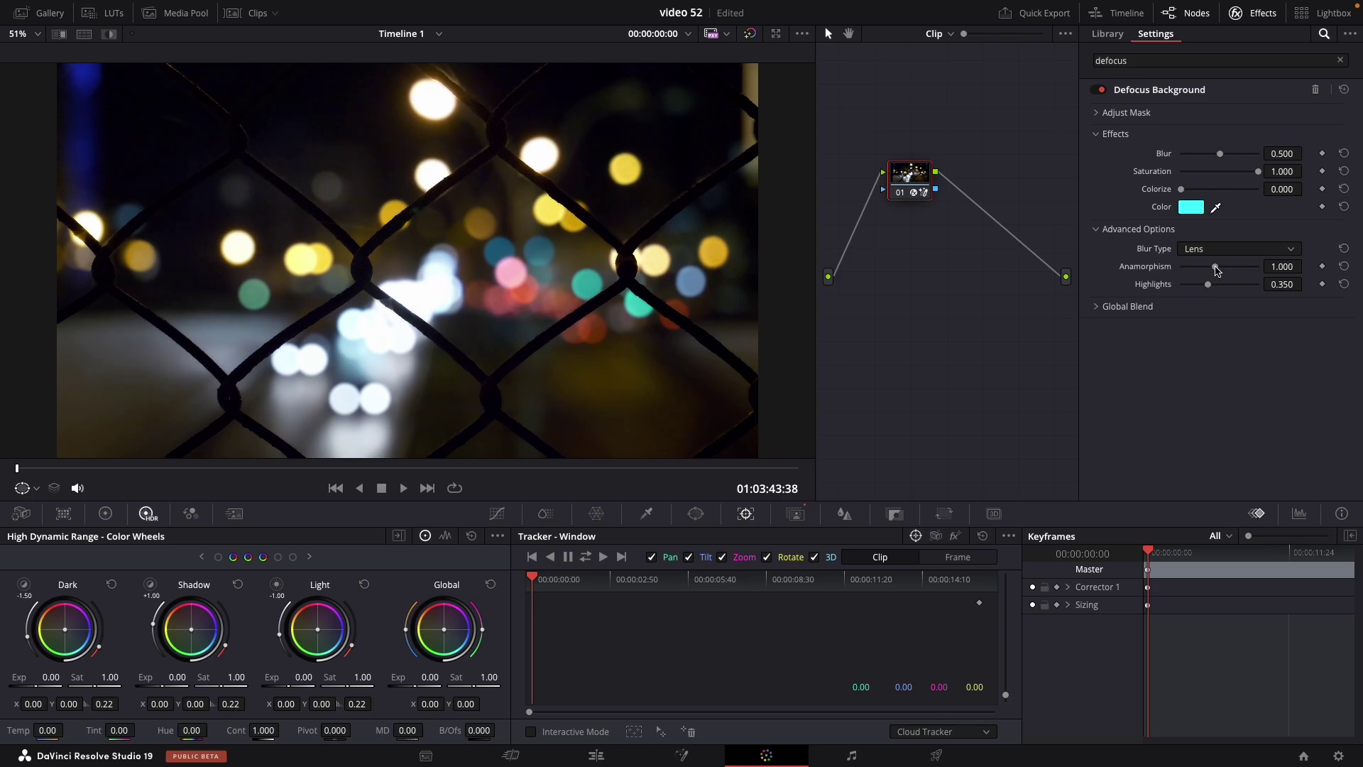
# Step: Raise the fence clip's Defocus Background Anamorphism to 2.000
pyautogui.moveTo(1217, 271); pyautogui.dragTo(1315, 267)
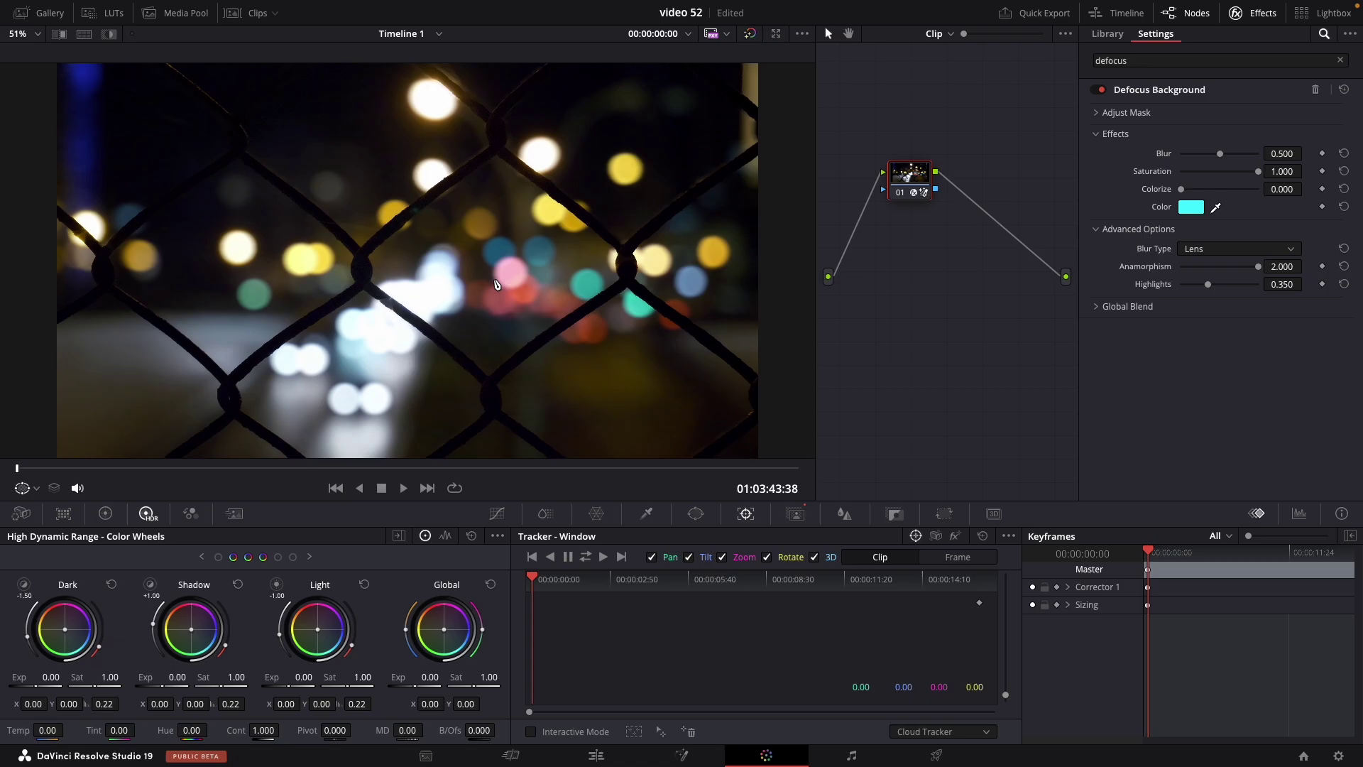
# Step: Lower Anamorphism to 0.200 and raise the Blur to 1.000
pyautogui.moveTo(1258, 266); pyautogui.dragTo(1150, 268)
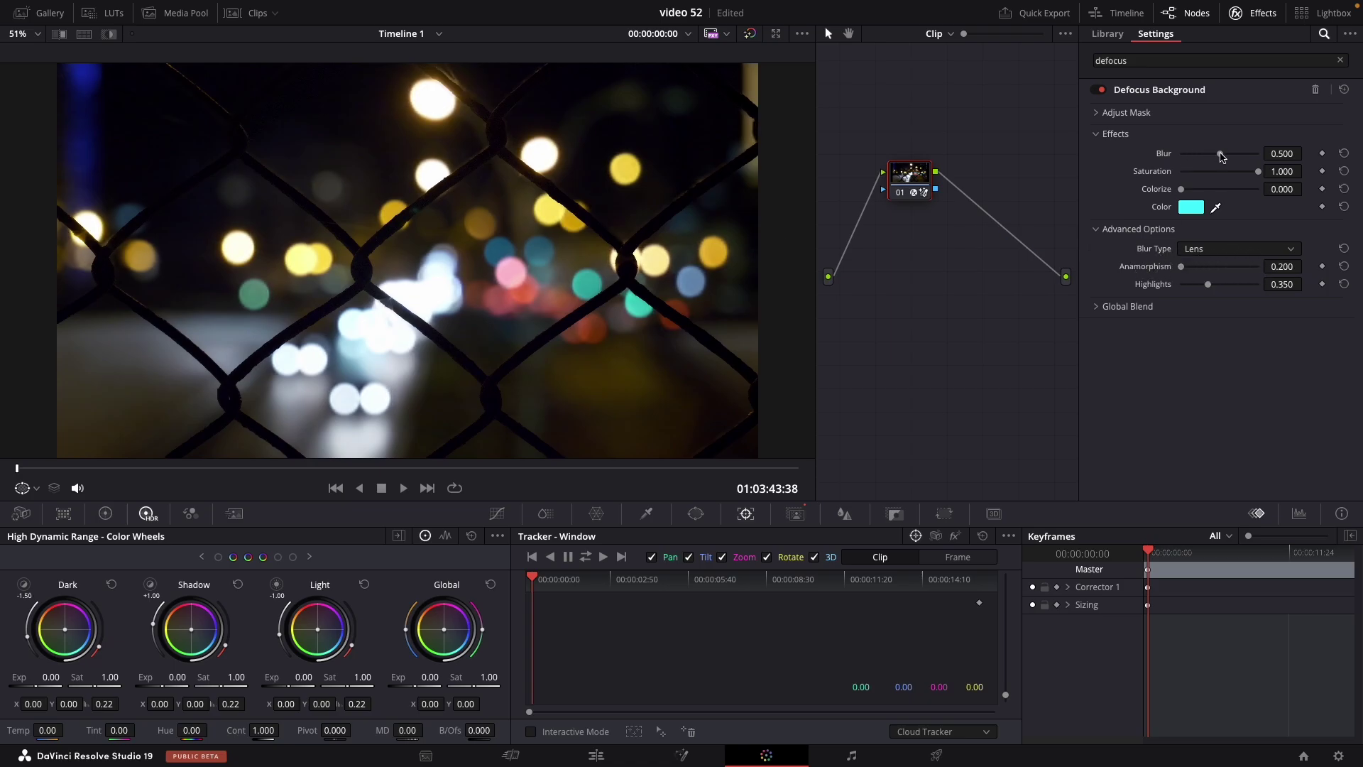
pyautogui.moveTo(1221, 157); pyautogui.dragTo(1261, 148)
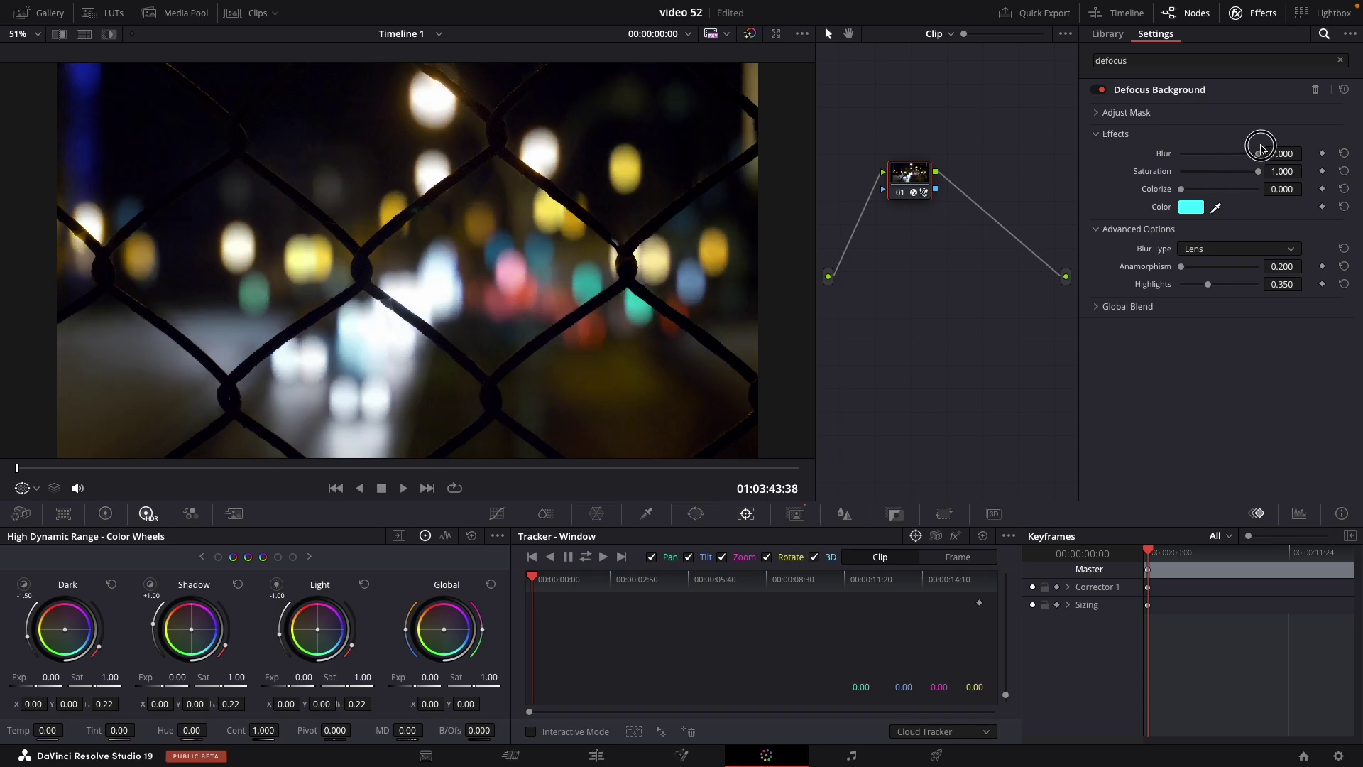